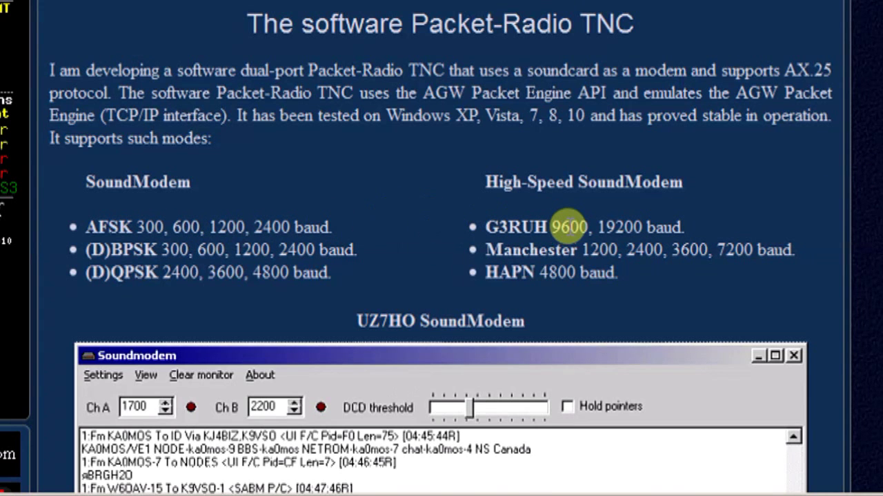
Step: Look through the supported modes and the program screenshot on the Packet-Radio TNC web page
scroll(569, 227, down, 3)
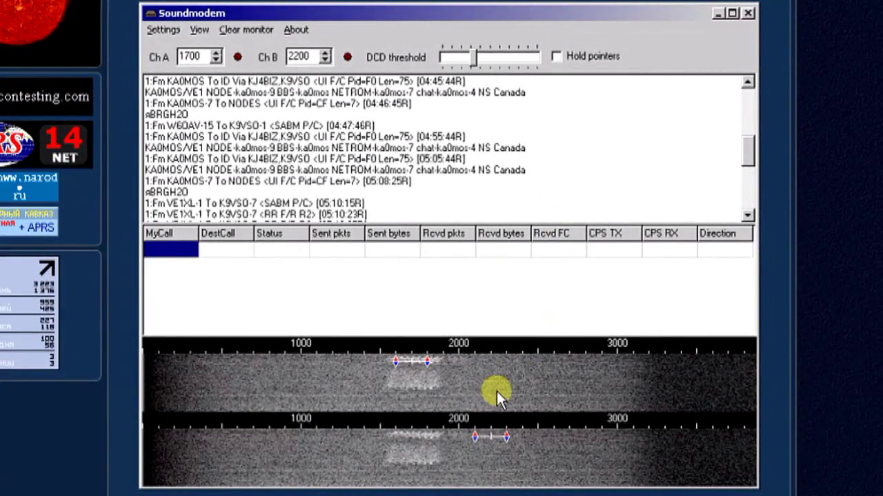
scroll(496, 397, down, 6)
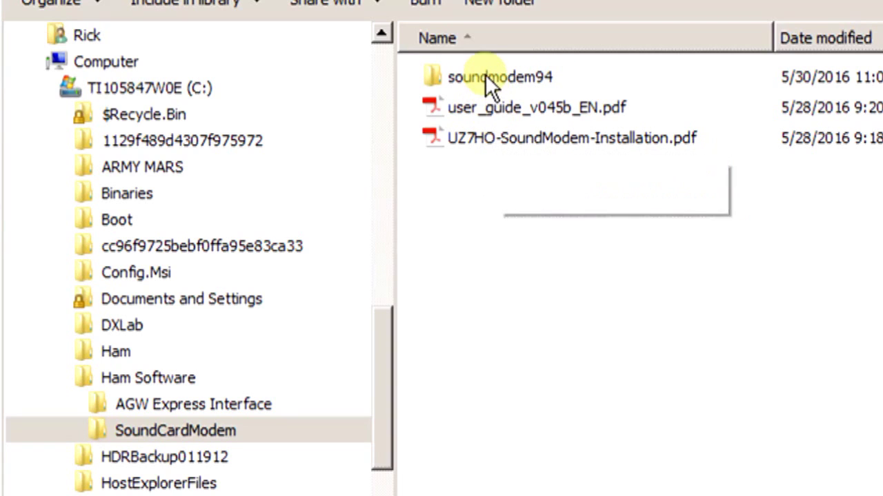
Step: Open the soundmodem94 folder inside C:\Ham Software\SoundCardModem in the file explorer
mouse_move(485, 67)
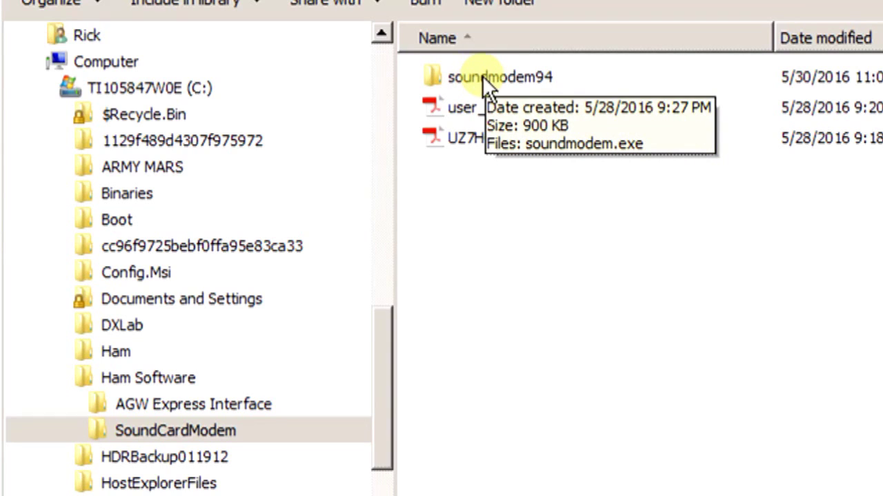
double_click(444, 76)
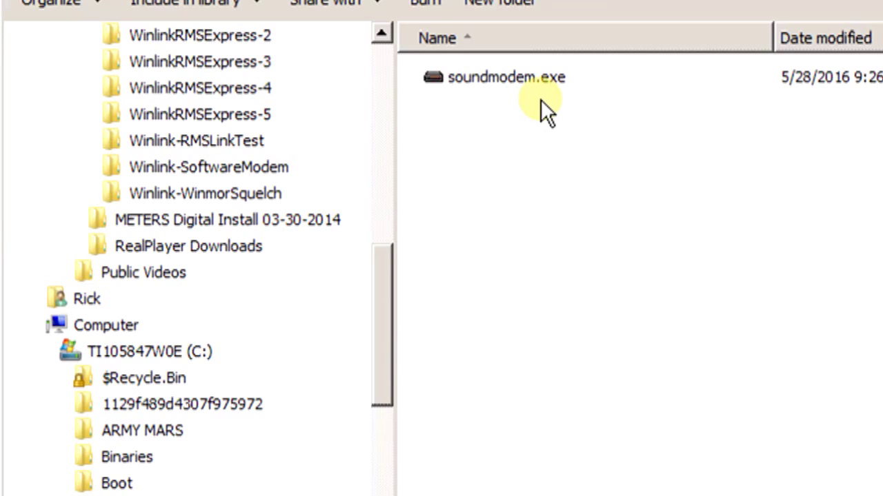
click(69, 353)
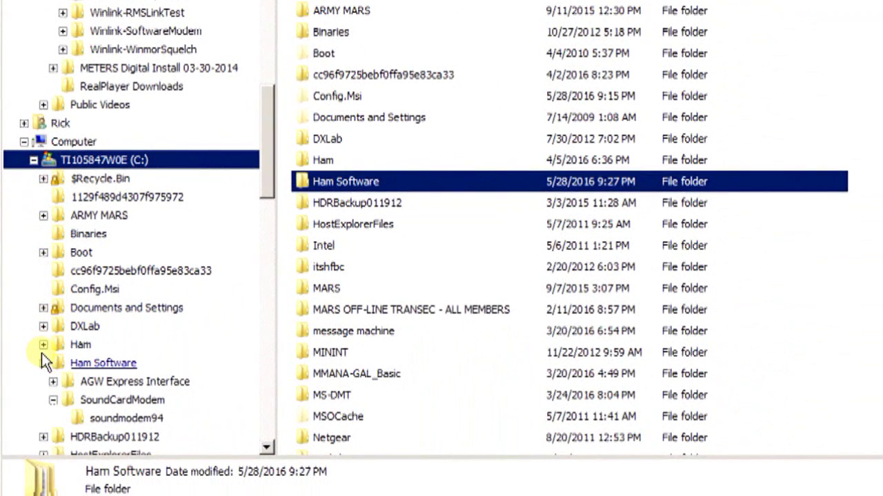
click(59, 366)
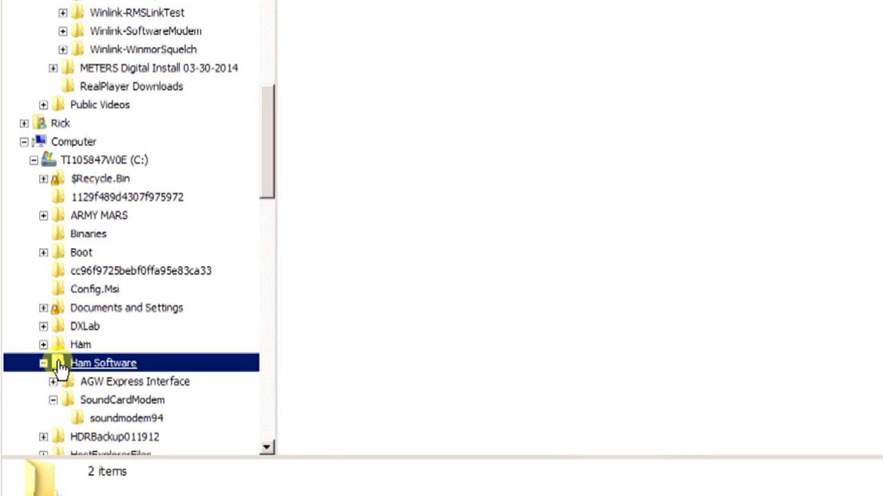
click(65, 407)
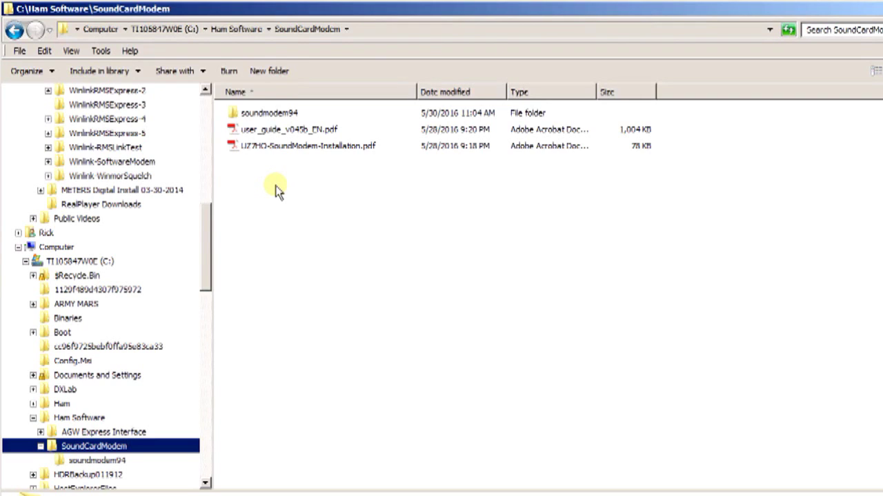
double_click(229, 113)
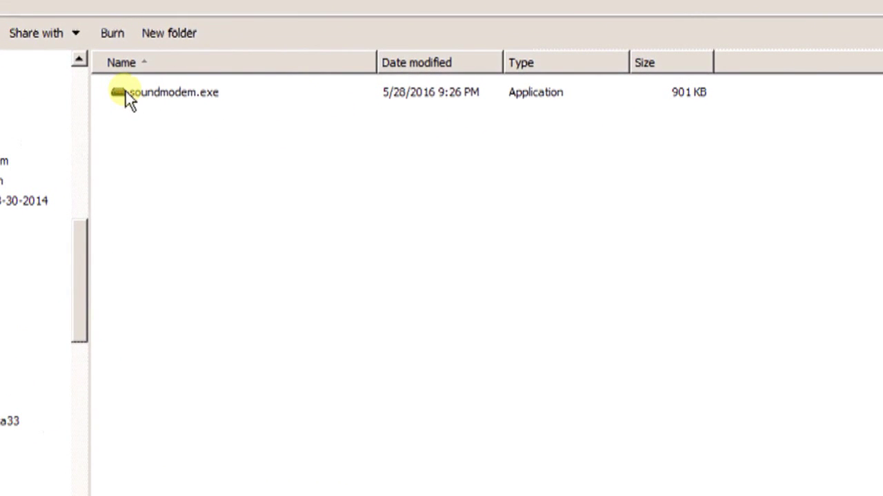
Step: Bring up the file options for soundmodem.exe, including shortcut creation, and start SoundModem
click(126, 93)
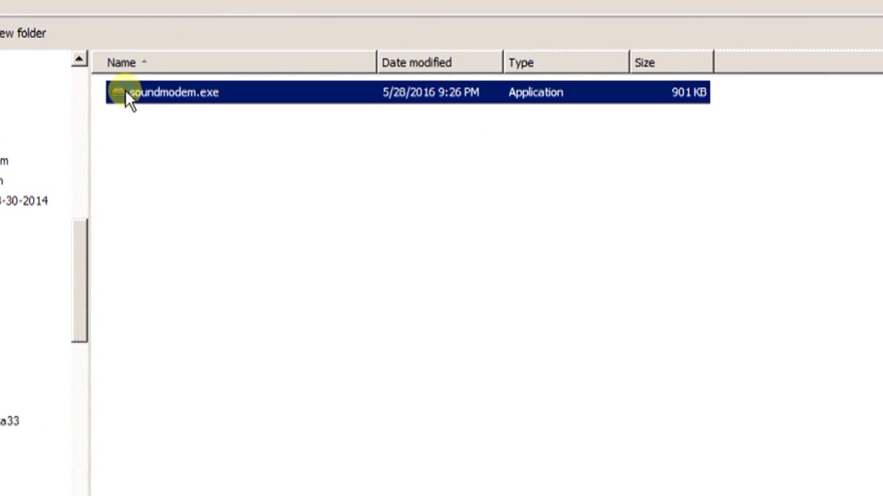
right_click(126, 91)
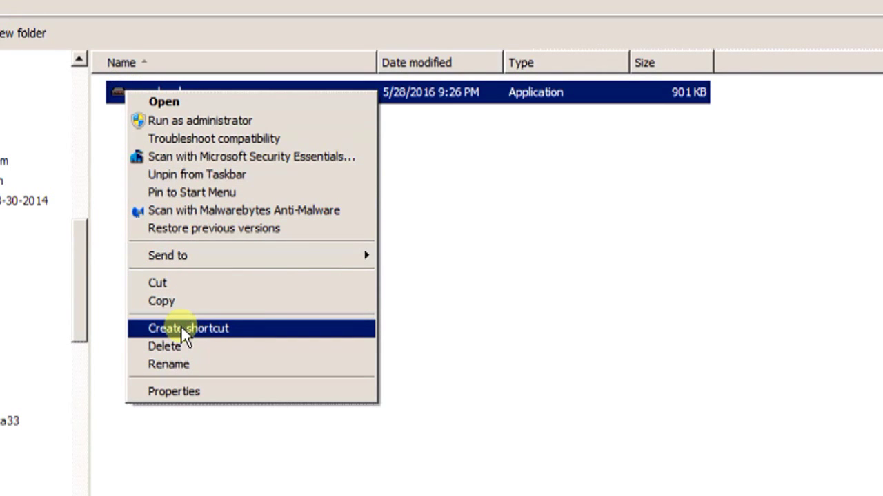
click(680, 307)
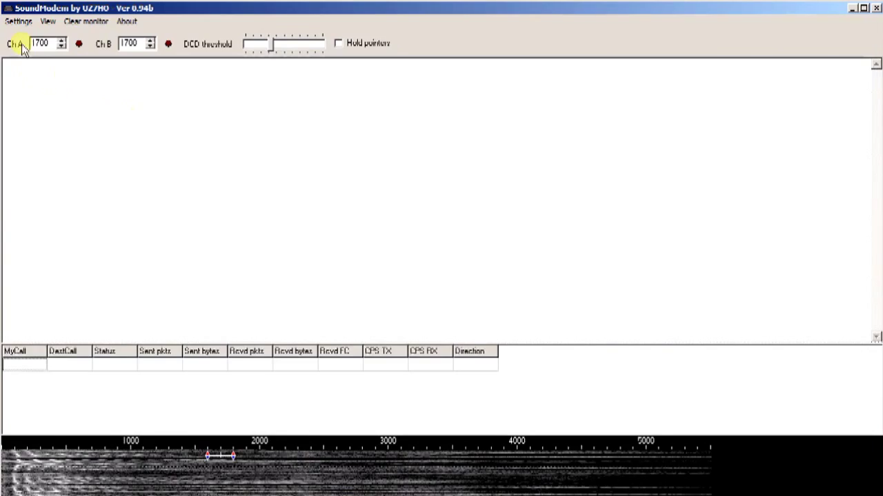
Step: In the device settings, set both the sound card output and input devices to Signalink (USB Audio CODEC)
click(13, 21)
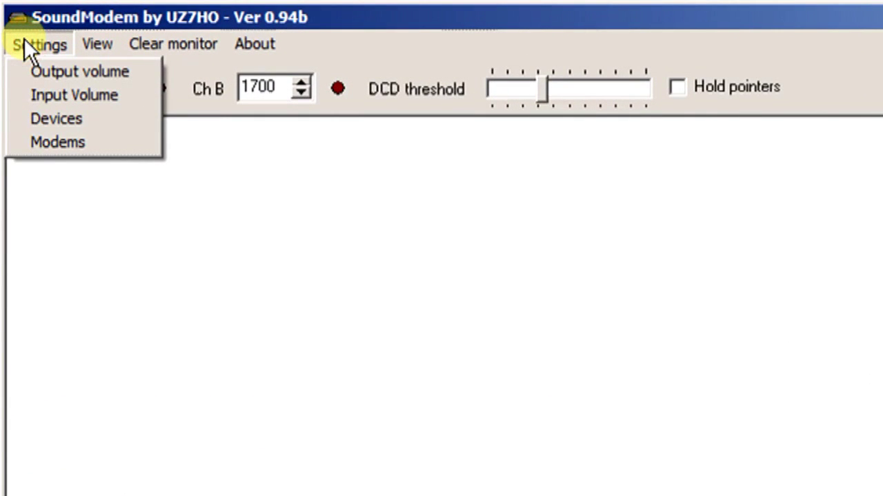
click(60, 118)
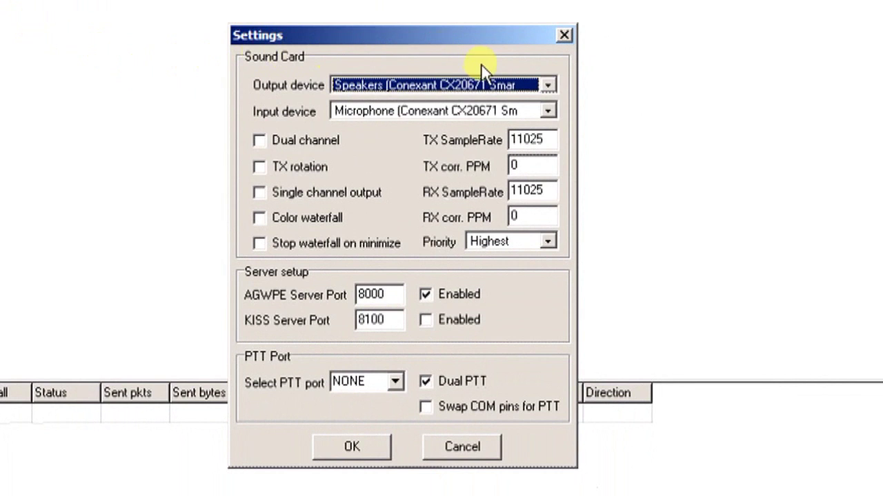
click(546, 86)
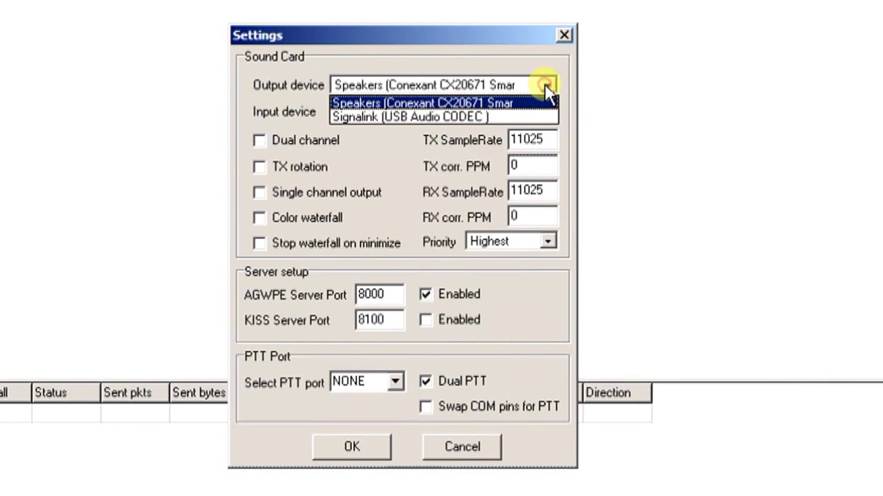
click(539, 116)
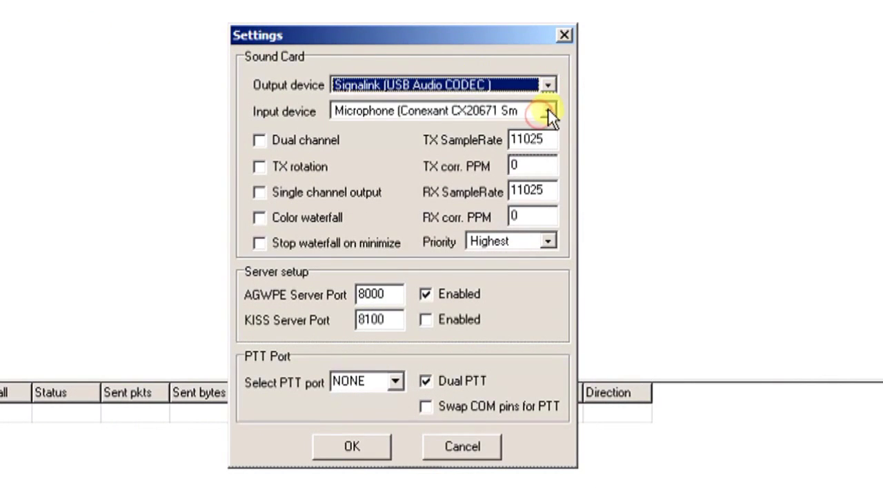
click(547, 110)
click(536, 142)
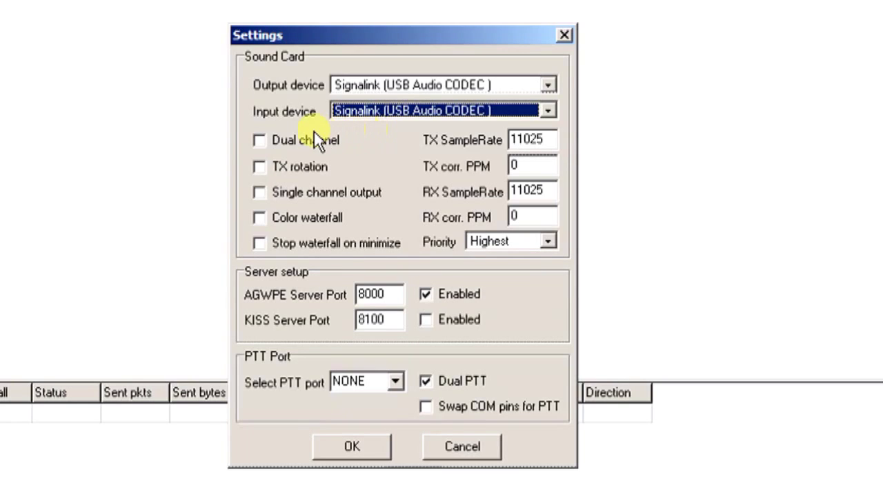
Step: Enable TX rotation, Single channel output and Stop waterfall on minimize, with Color waterfall turned off
click(259, 166)
click(260, 192)
click(259, 217)
click(260, 243)
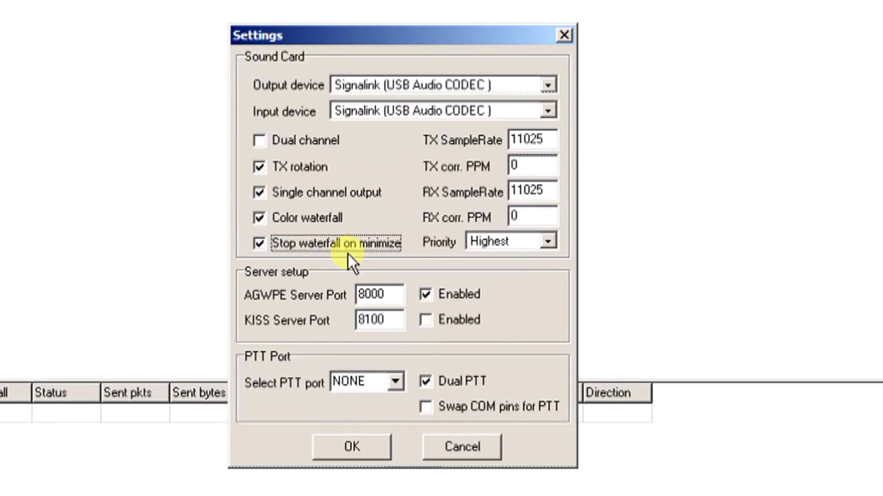
click(261, 219)
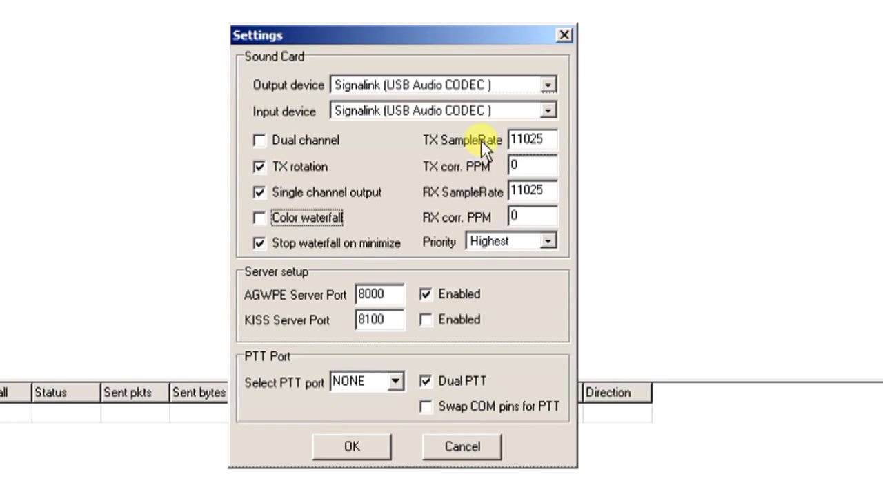
click(521, 164)
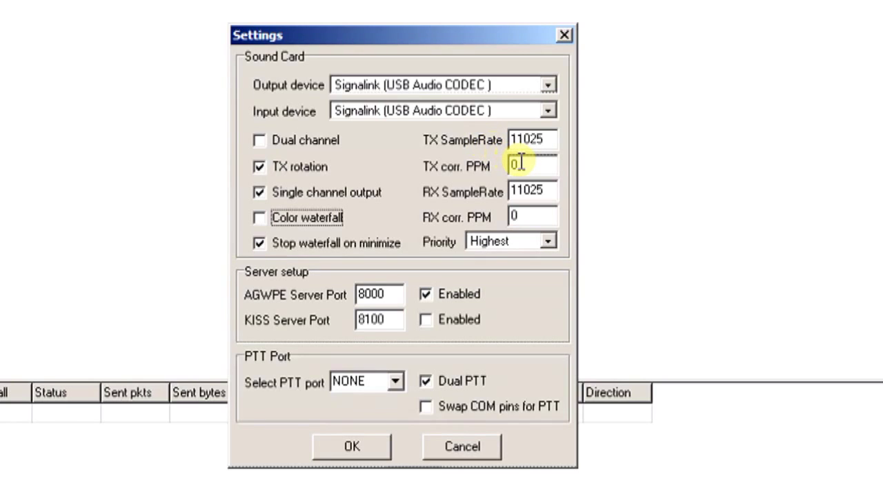
click(536, 219)
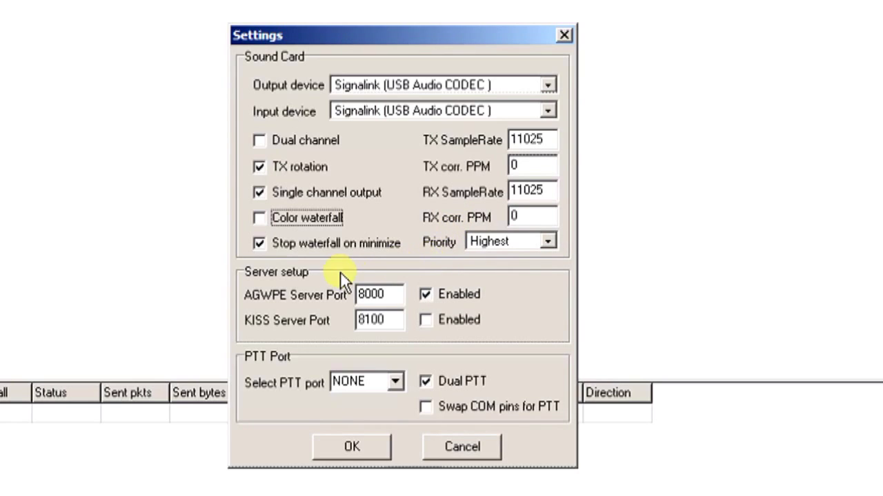
Step: Disable the AGWPE server and Dual PTT, enable the KISS server, and save the device settings
click(424, 294)
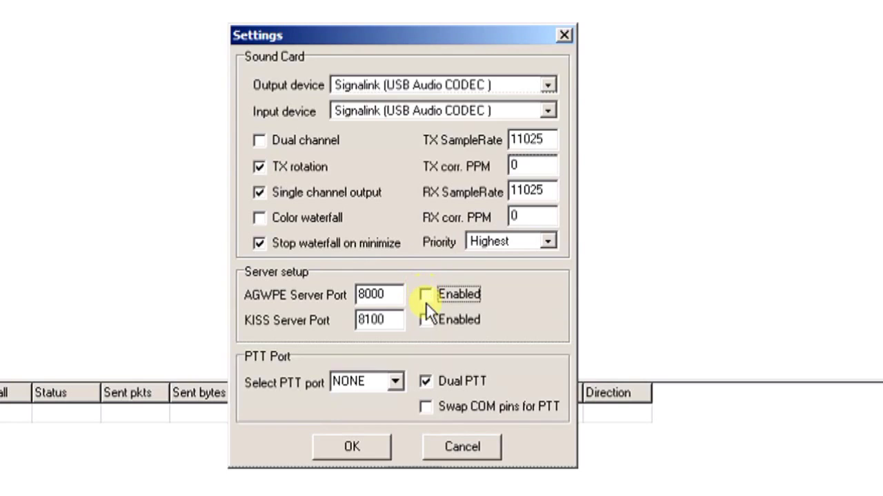
click(425, 319)
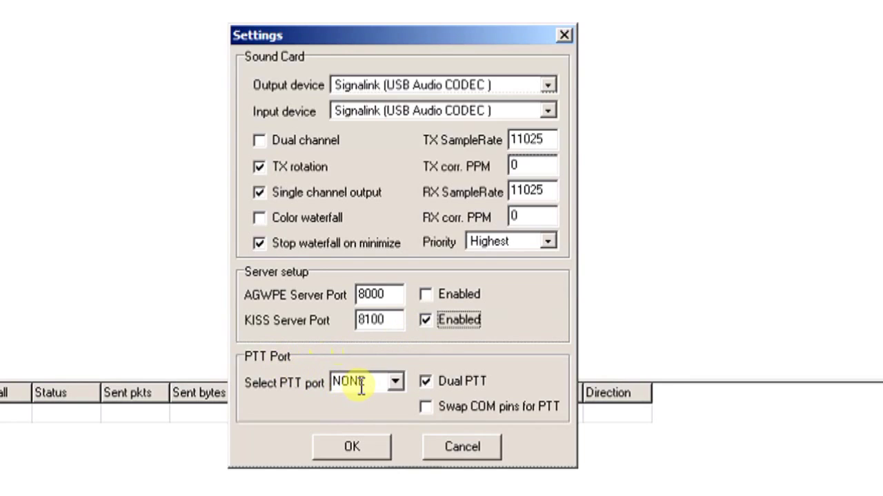
click(425, 381)
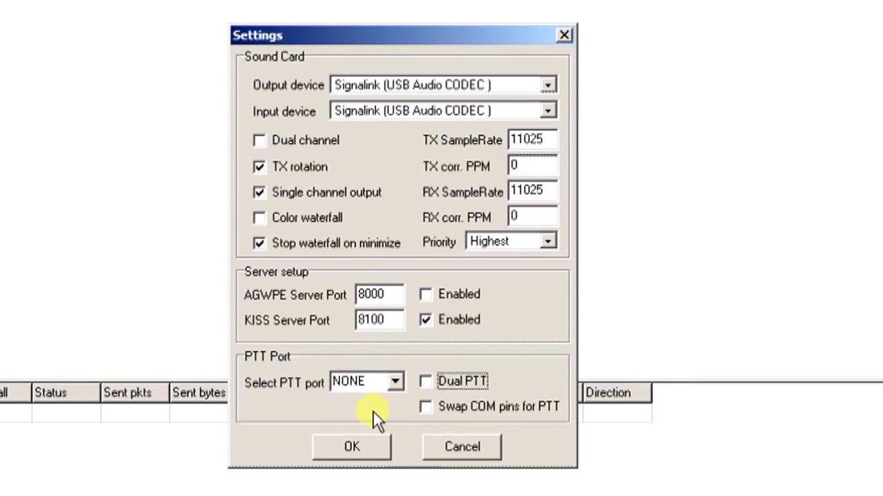
click(353, 444)
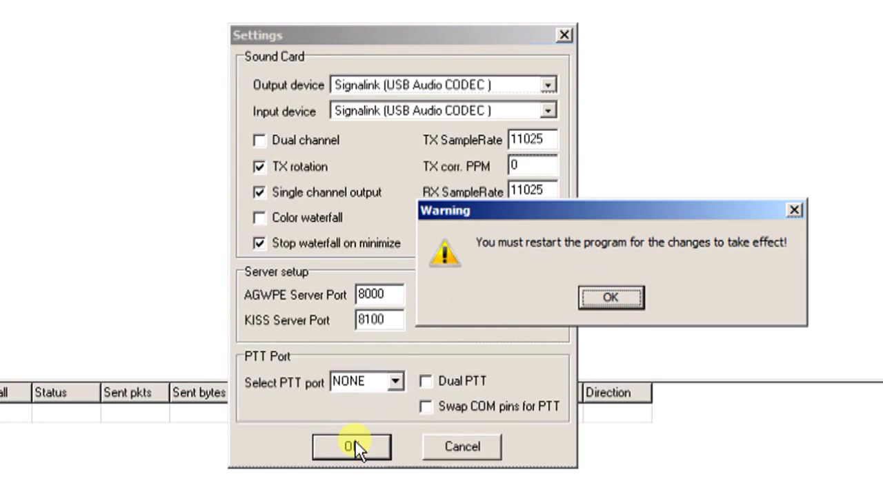
click(604, 301)
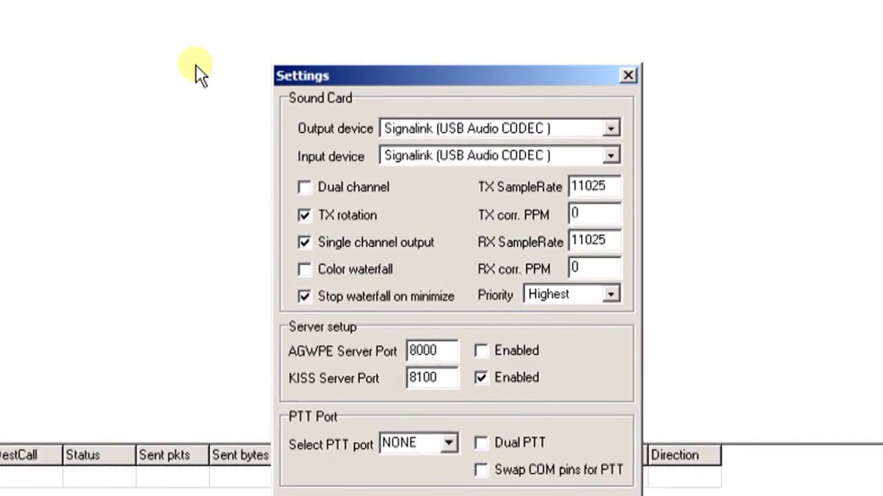
key(Return)
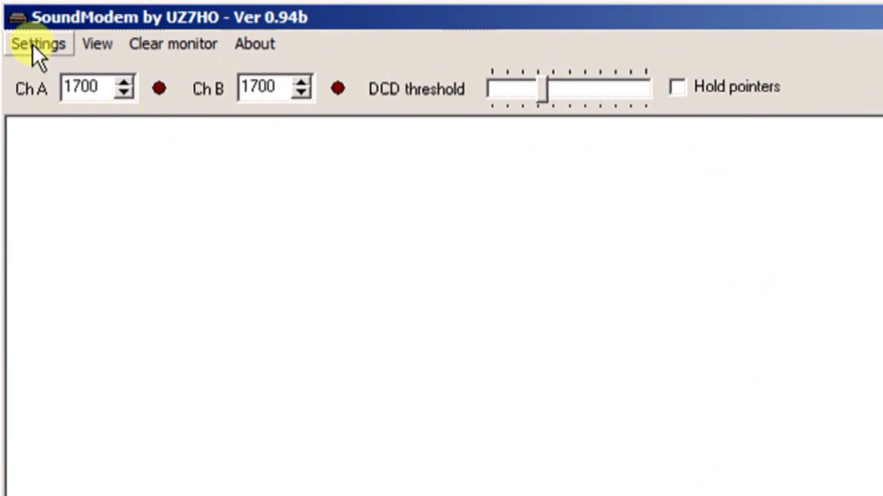
Step: In the modem settings for channel A, enable KISS Optimization, set the mode to VHF AX.25 1200bd, and save
click(32, 44)
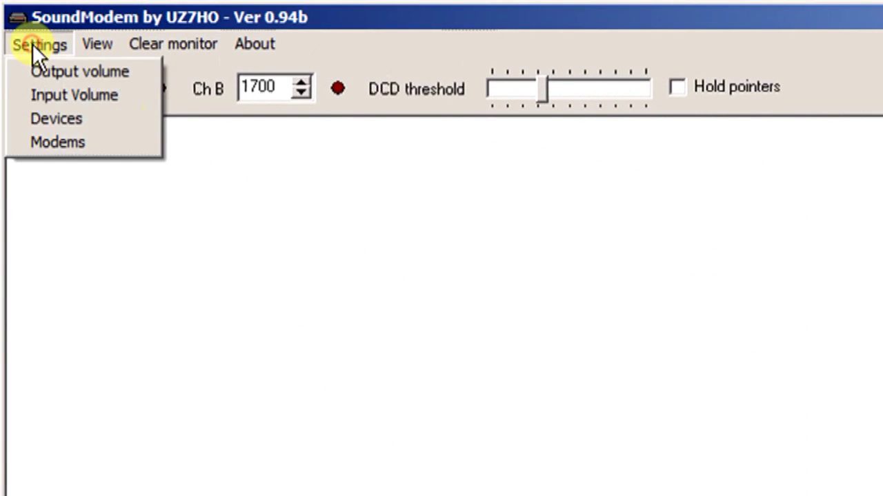
click(65, 143)
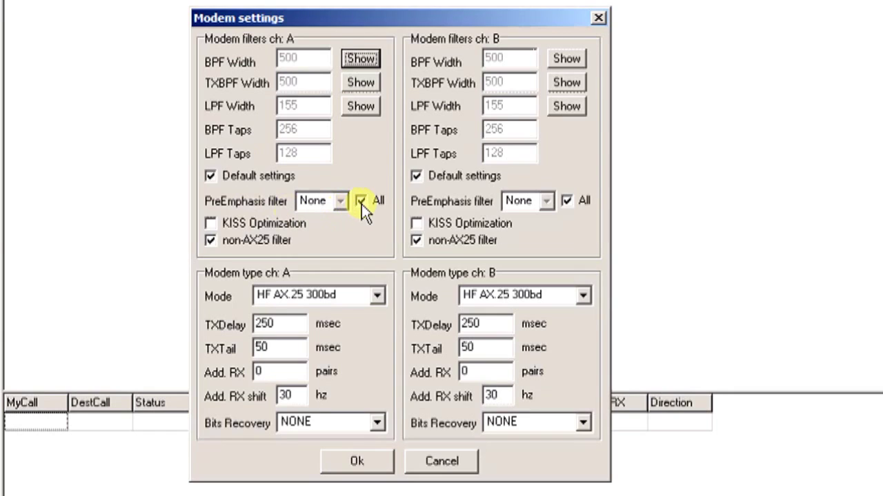
click(211, 225)
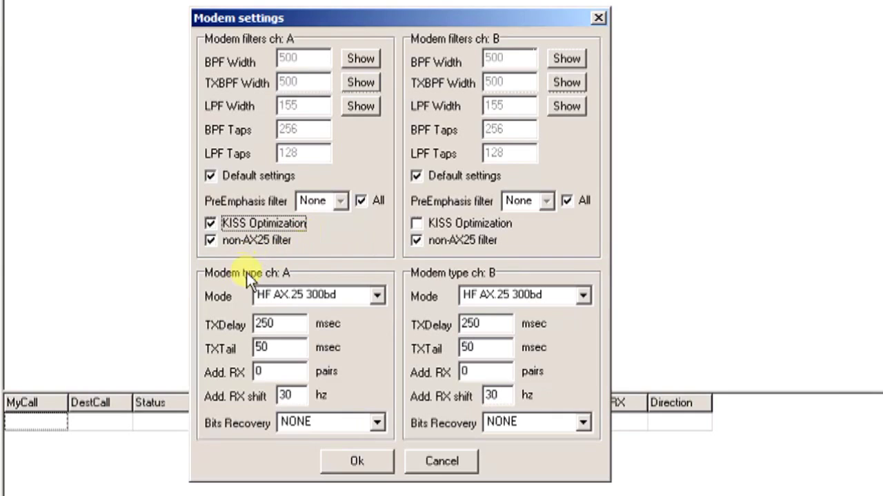
click(376, 295)
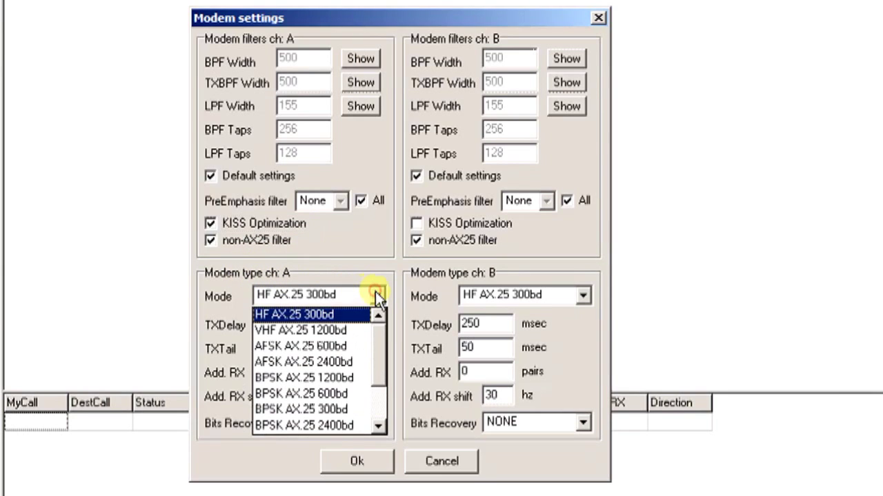
click(333, 329)
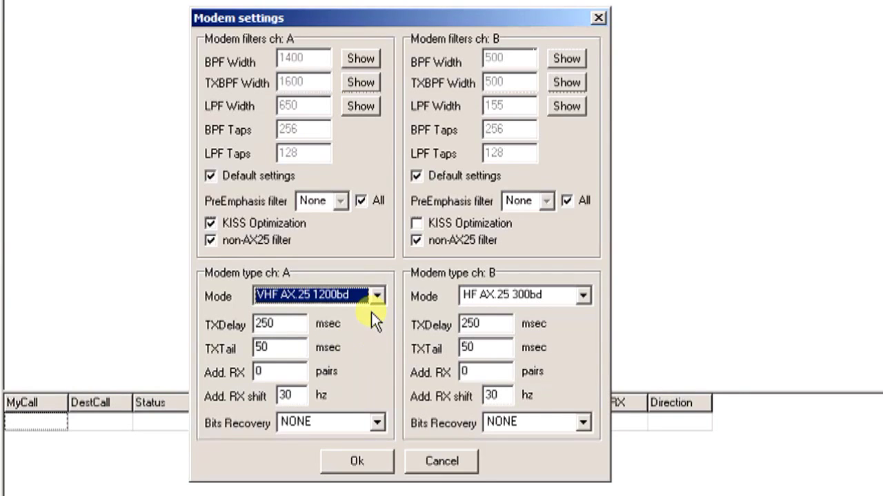
click(358, 462)
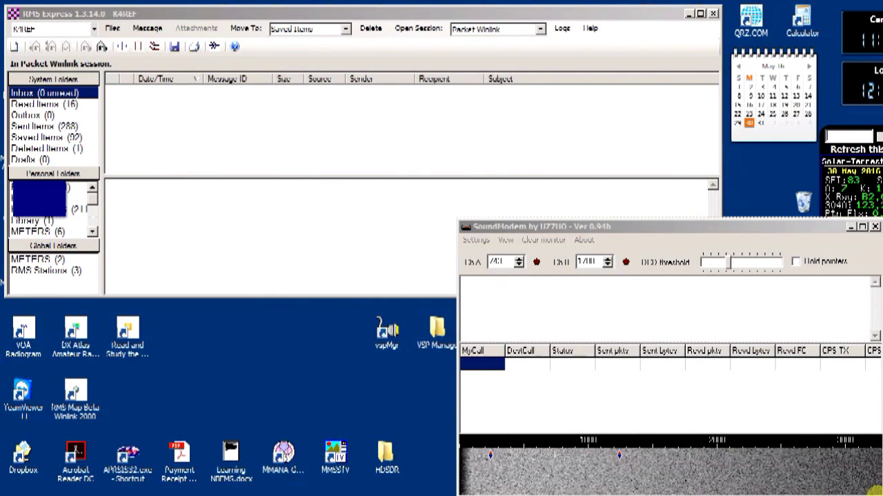
Step: Switch to RMS Express and choose Packet Winlink as the session type
click(439, 15)
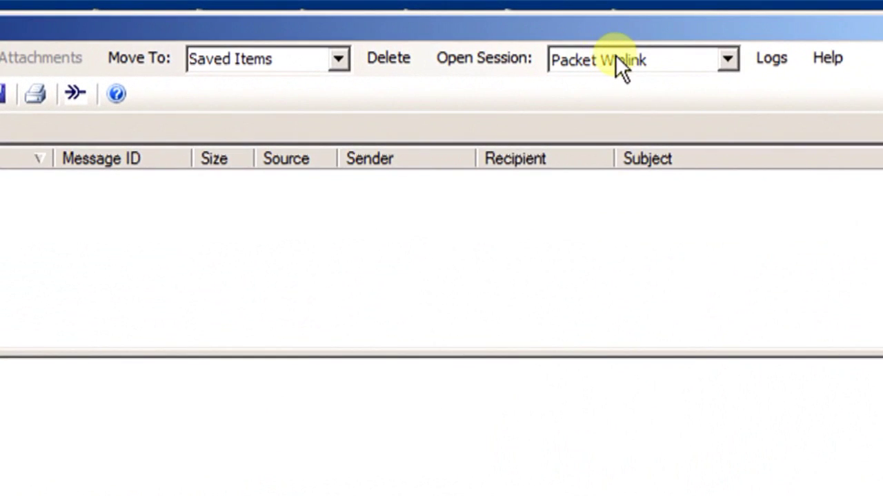
click(727, 58)
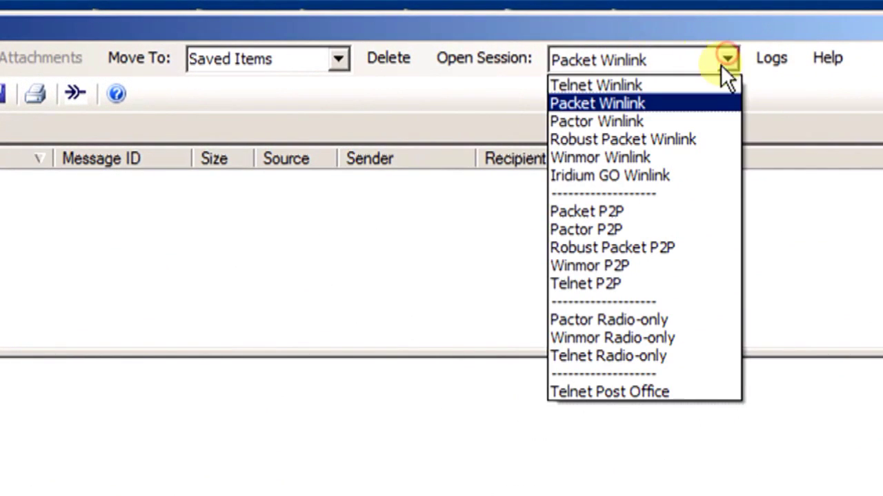
click(702, 97)
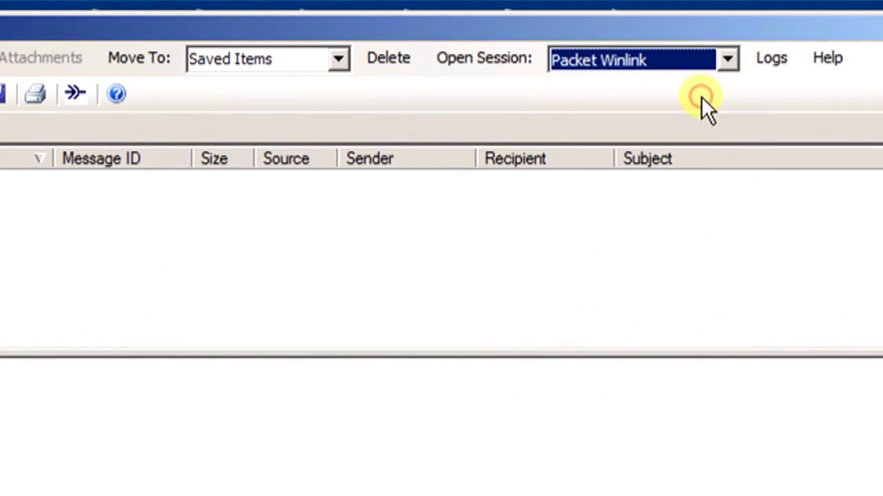
Step: Open the Packet Winlink session in RMS Express and bring up its TNC setup
click(501, 56)
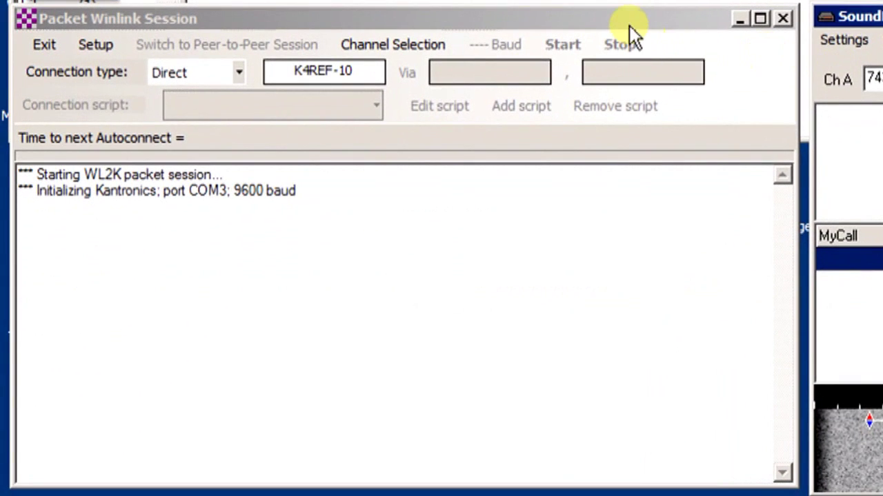
click(627, 23)
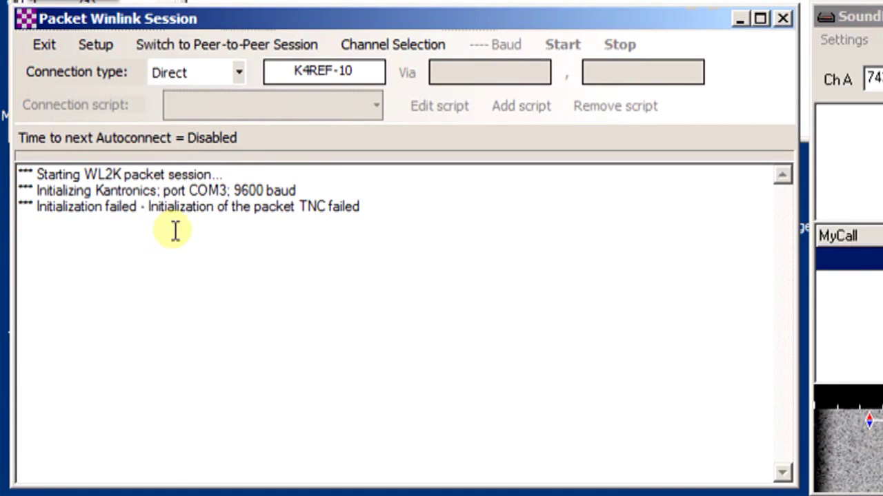
click(93, 46)
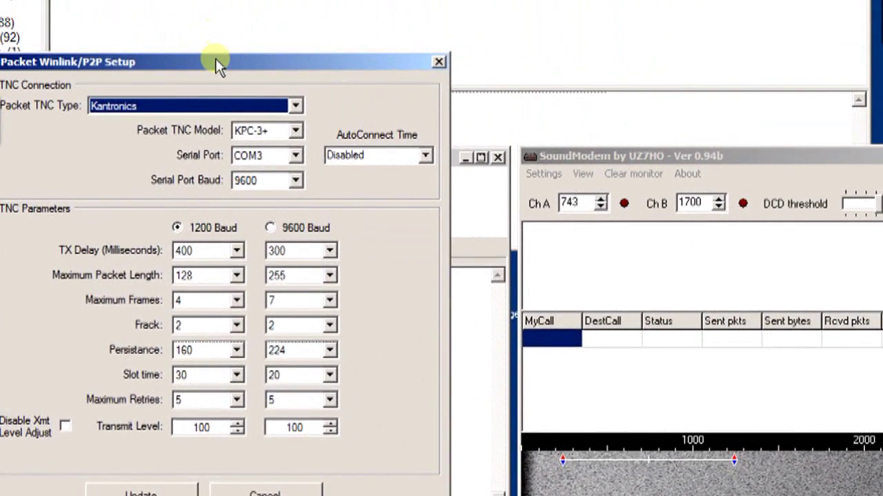
drag(216, 60, 261, 19)
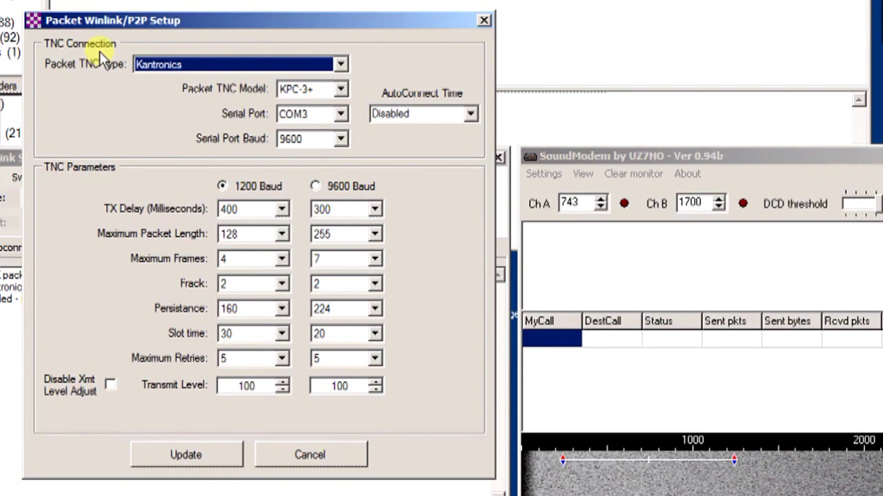
Step: Set the packet TNC type to KISS and the TNC model to ACKMODE
click(340, 64)
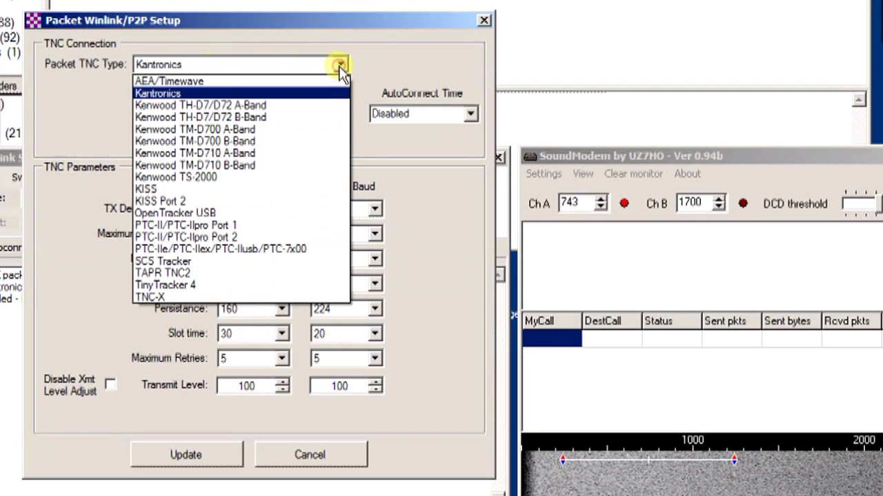
click(275, 188)
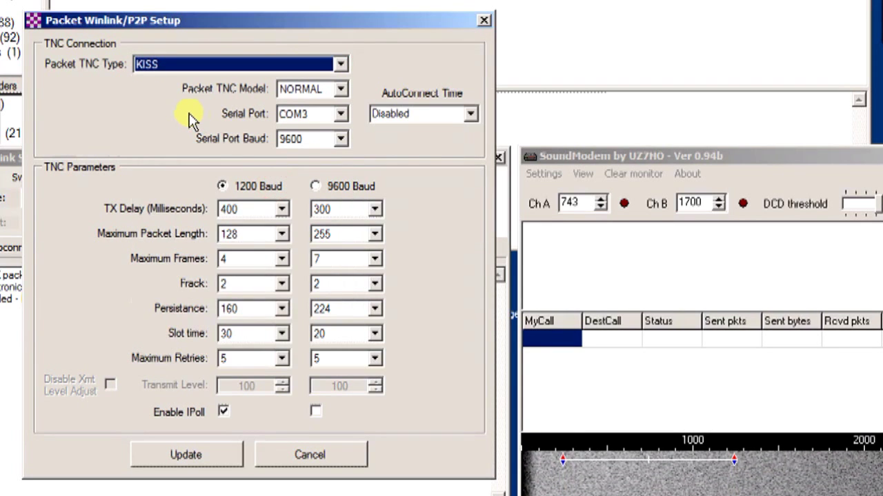
click(340, 89)
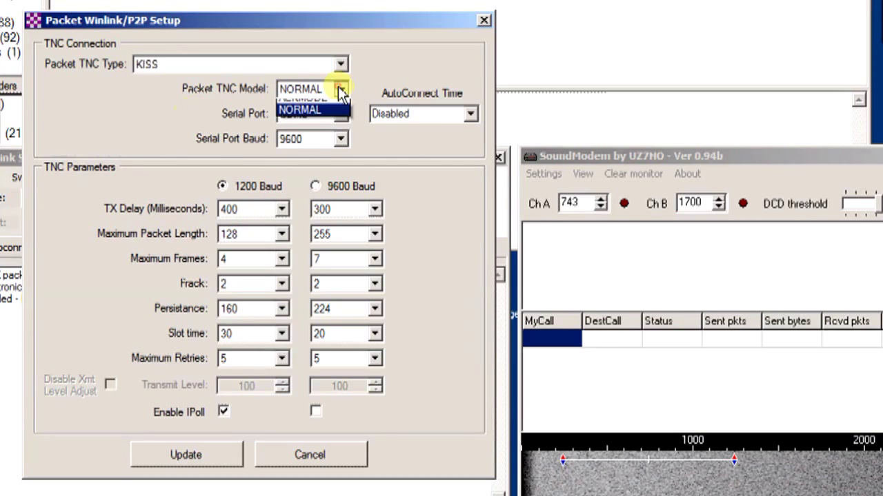
click(324, 102)
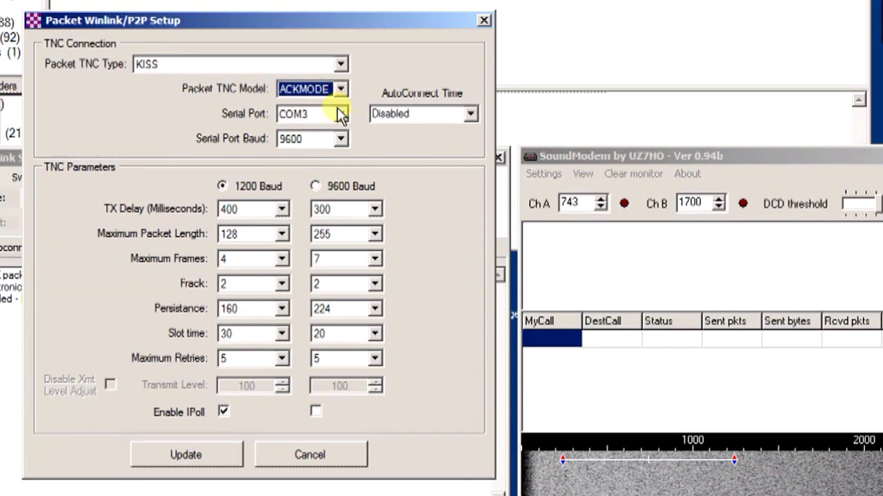
Step: Set the KISS TNC's serial port to TCP with IPoll enabled for 1200 Baud, and save the setup
click(340, 114)
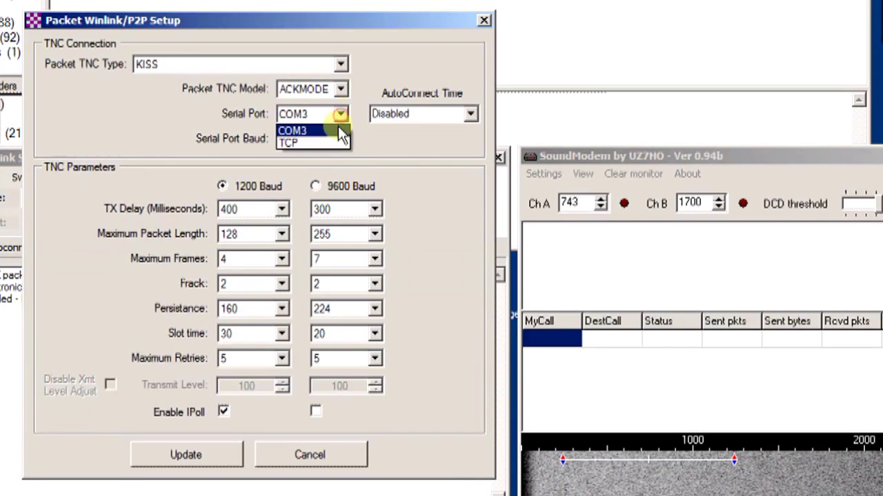
click(335, 143)
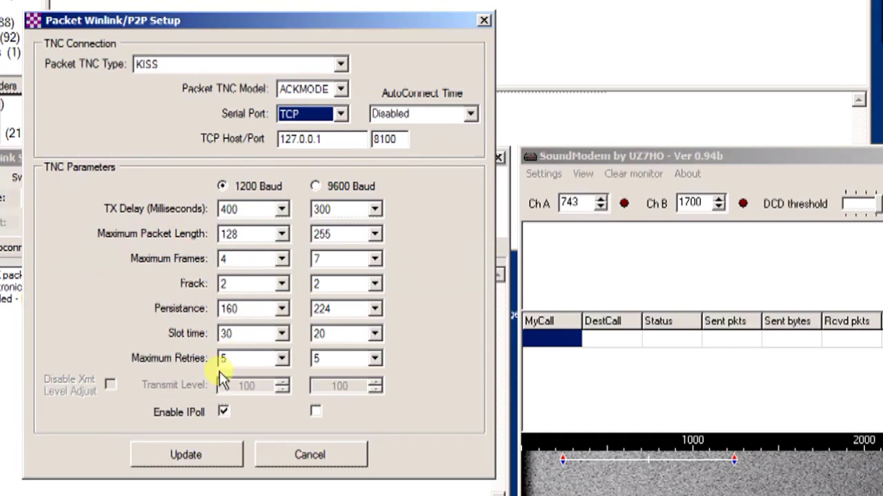
click(223, 412)
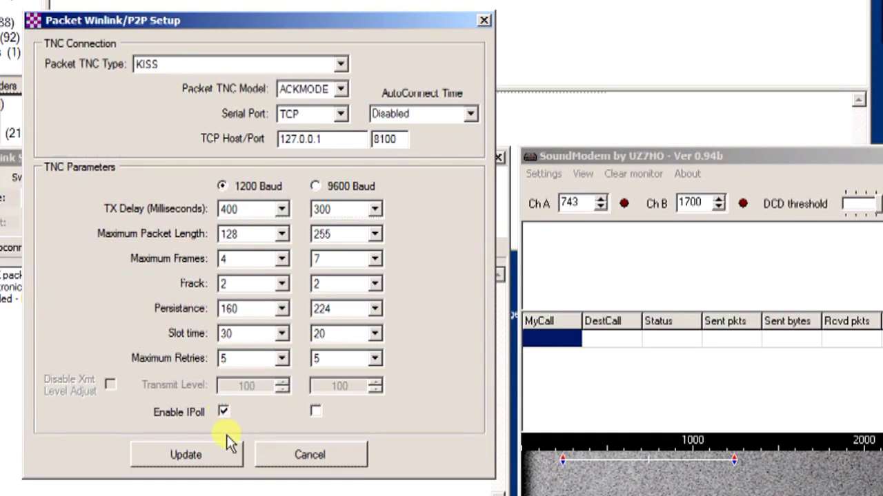
click(211, 455)
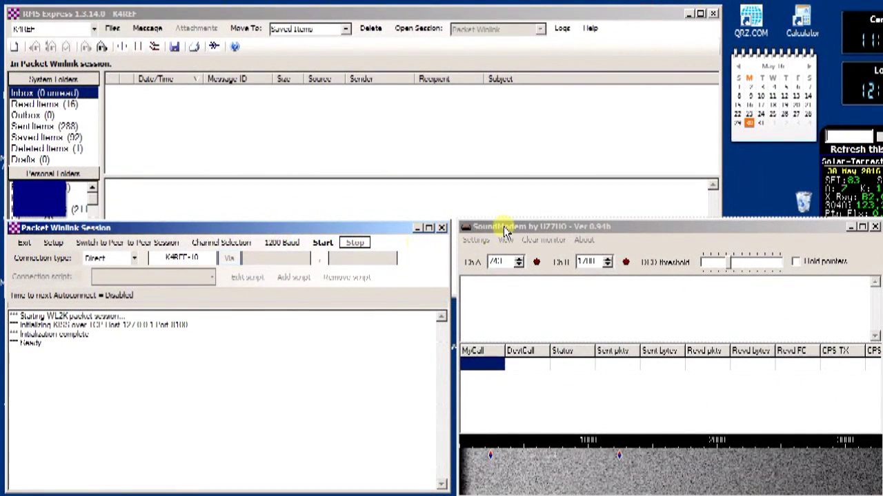
Step: Switch to SoundModem and set the channel A frequency to 1700
click(503, 230)
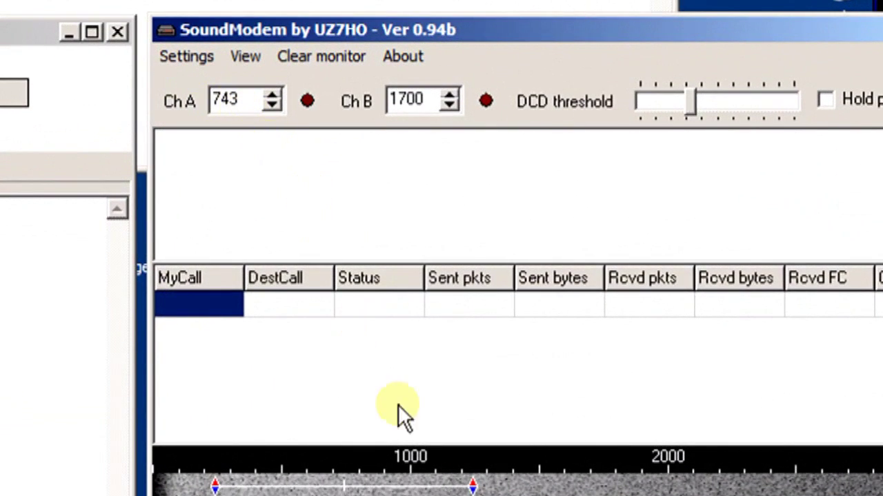
click(257, 102)
key(BackSpace)
key(BackSpace)
key(BackSpace)
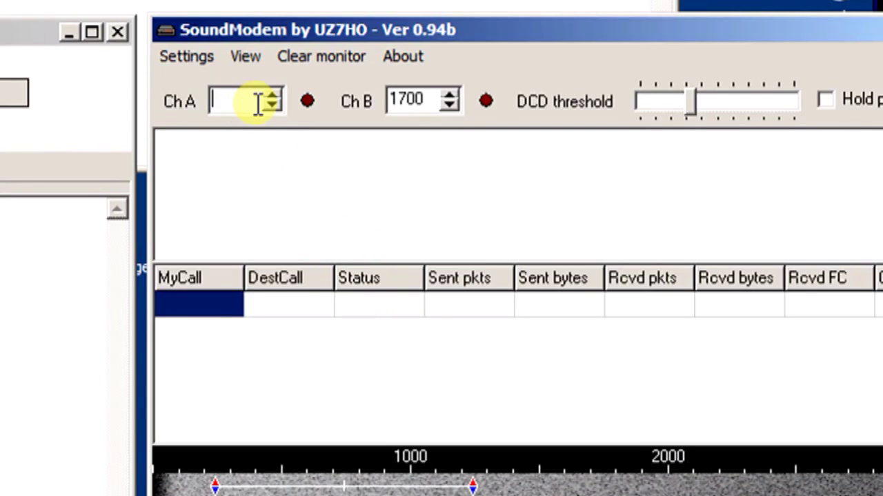
text(1700)
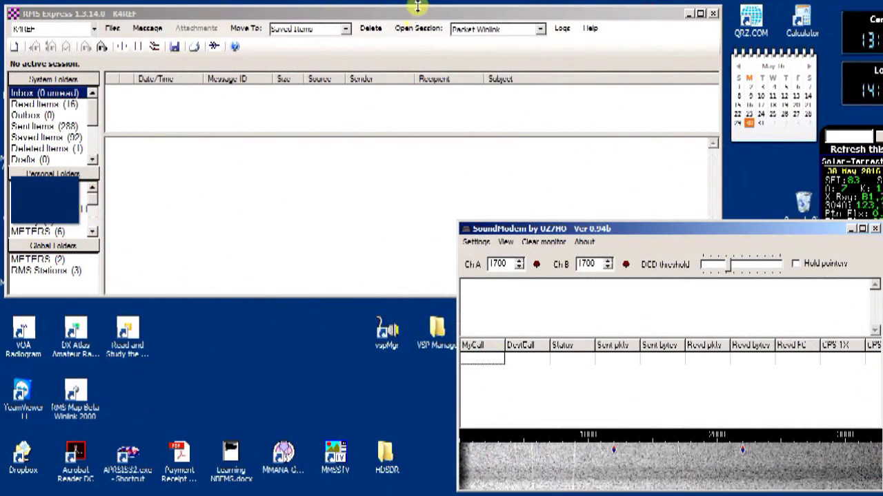
Step: Switch to RMS Express, start the connection in a new Packet Winlink session, and open the downloaded message
click(418, 15)
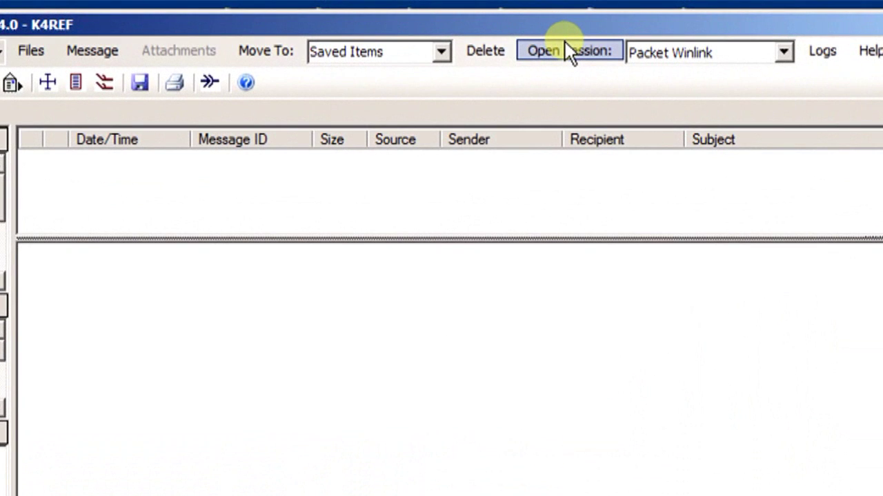
click(565, 43)
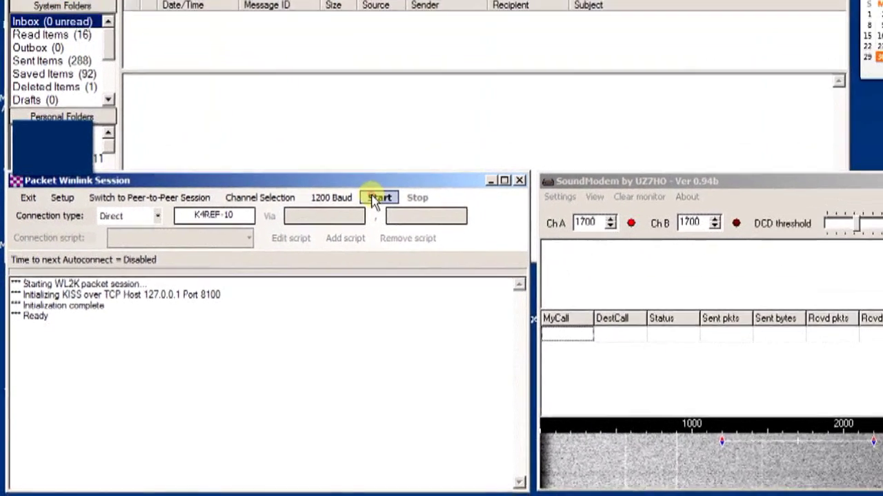
click(562, 52)
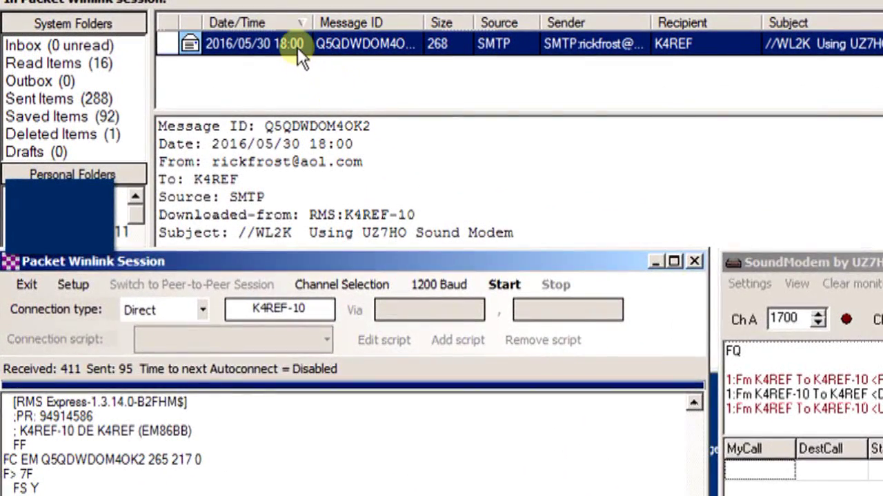
double_click(297, 45)
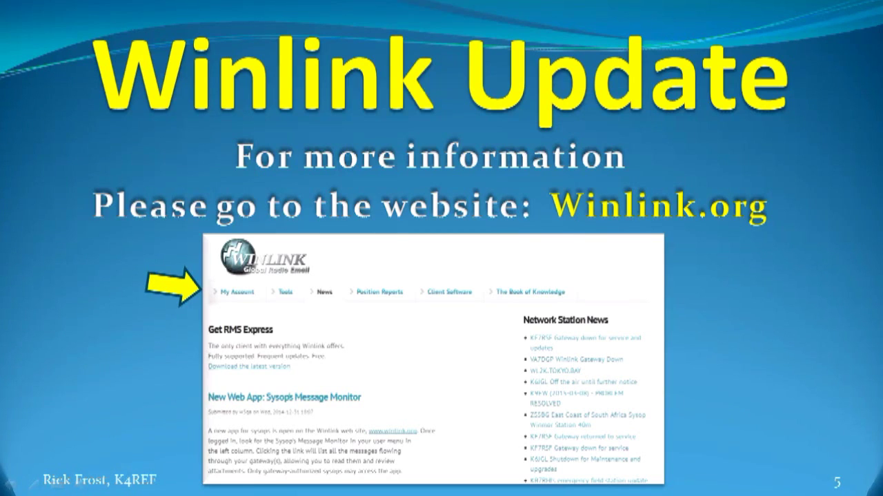
key(Right)
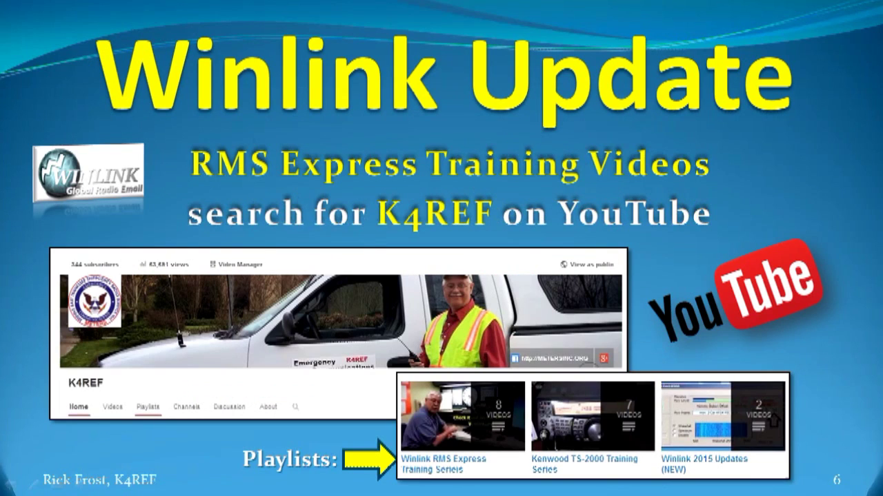